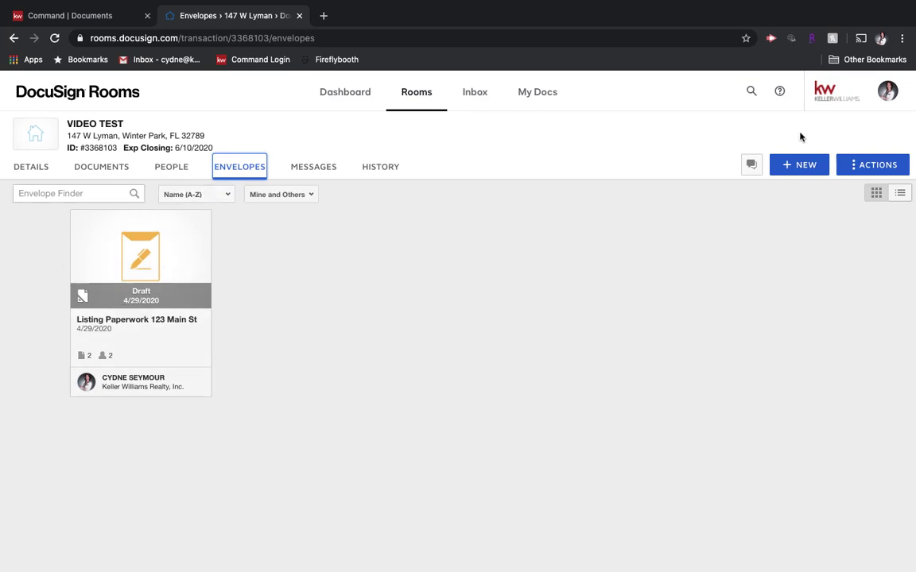
# Create a new envelope in the room and name it Original Listing Paperwork.
pyautogui.click(824, 167)
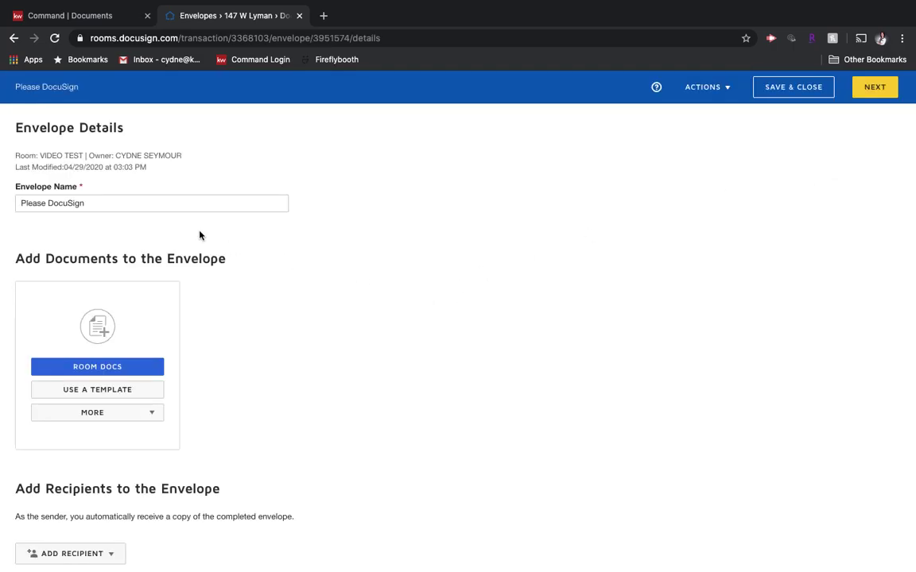
pyautogui.tripleClick(161, 202)
pyautogui.press('BackSpace')
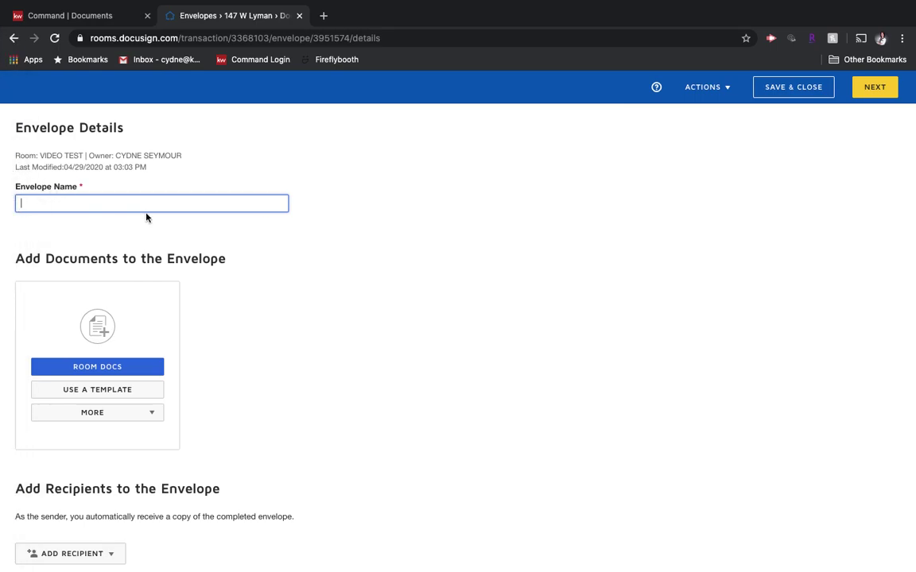
pyautogui.write('Ori')
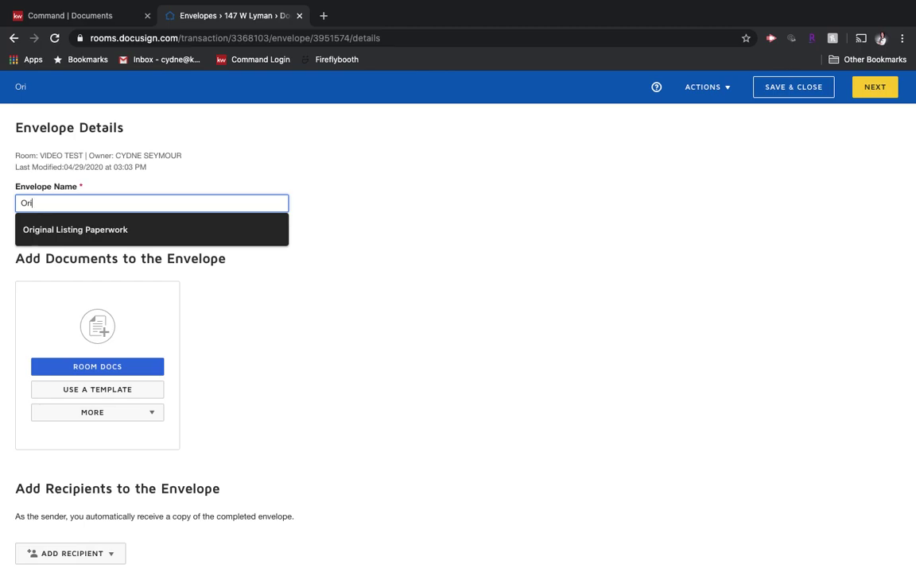
pyautogui.click(197, 230)
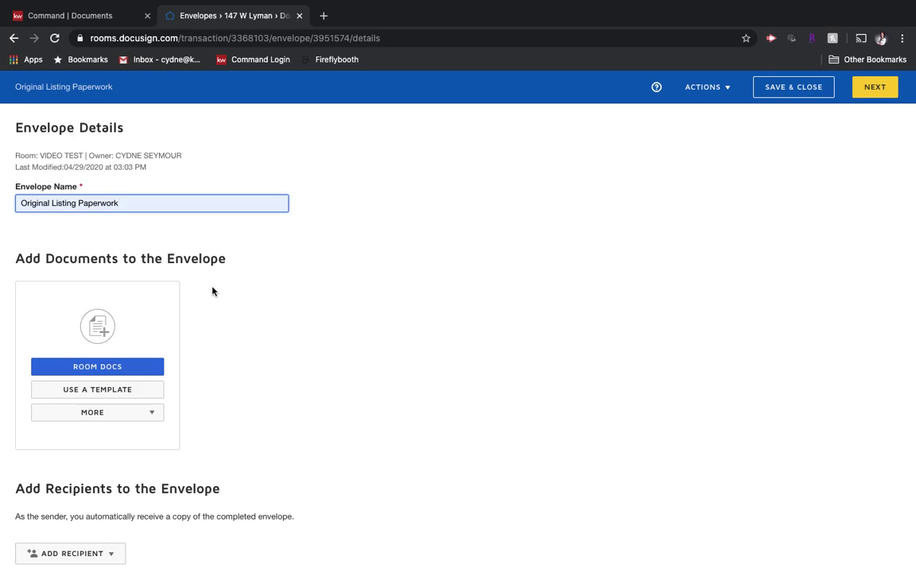
# Add Addendum to Contract_ACSP-4 and Class Member Entries from the room documents, placing Class Member Entries first.
pyautogui.scroll(-1, 205, 351)
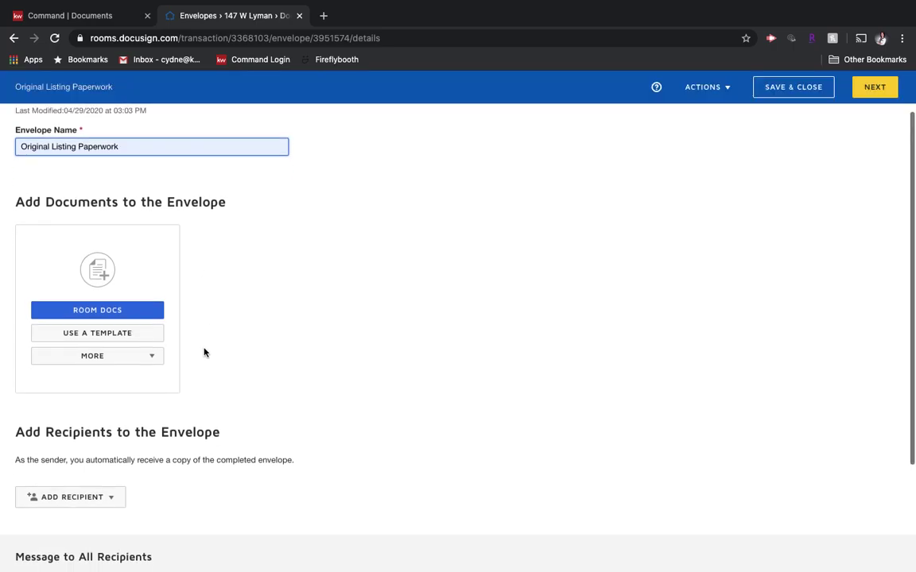
pyautogui.click(100, 310)
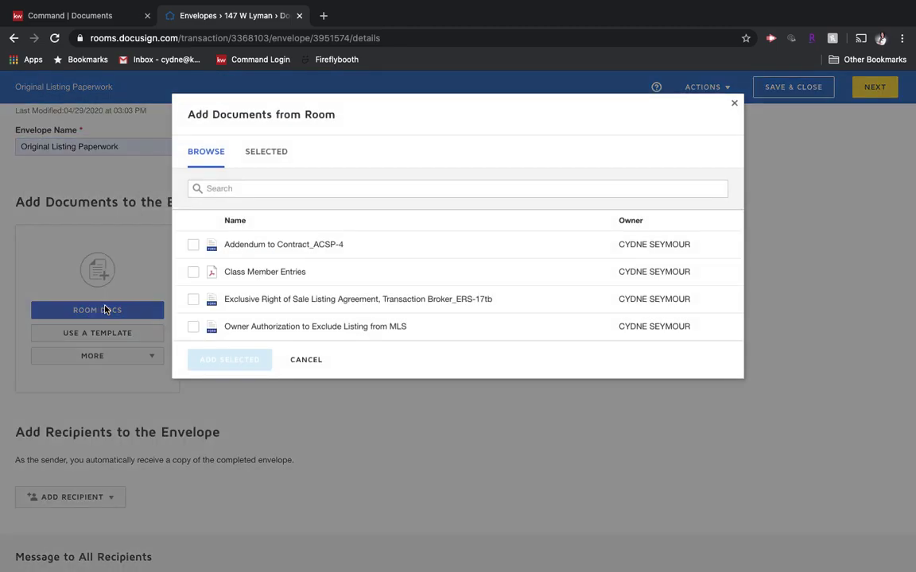
pyautogui.click(193, 245)
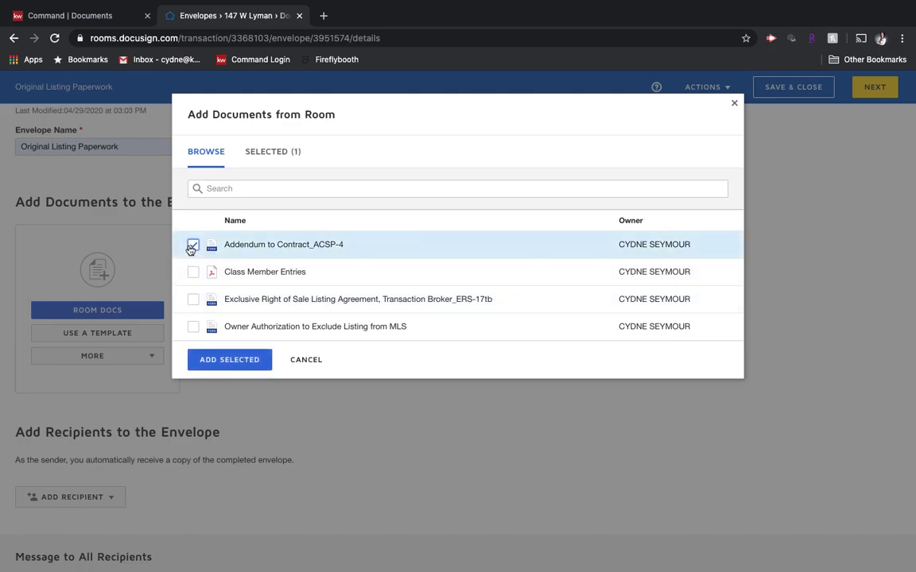
pyautogui.click(195, 273)
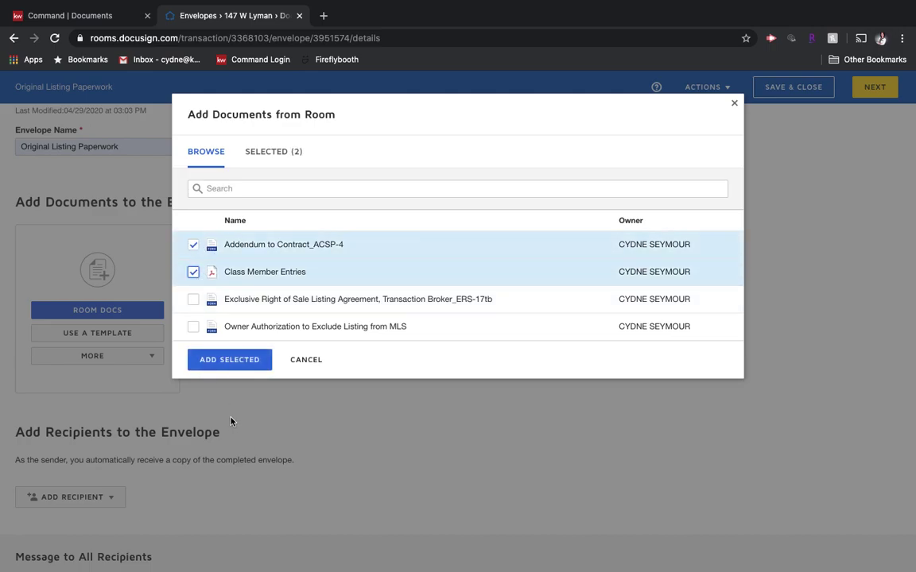
pyautogui.click(228, 363)
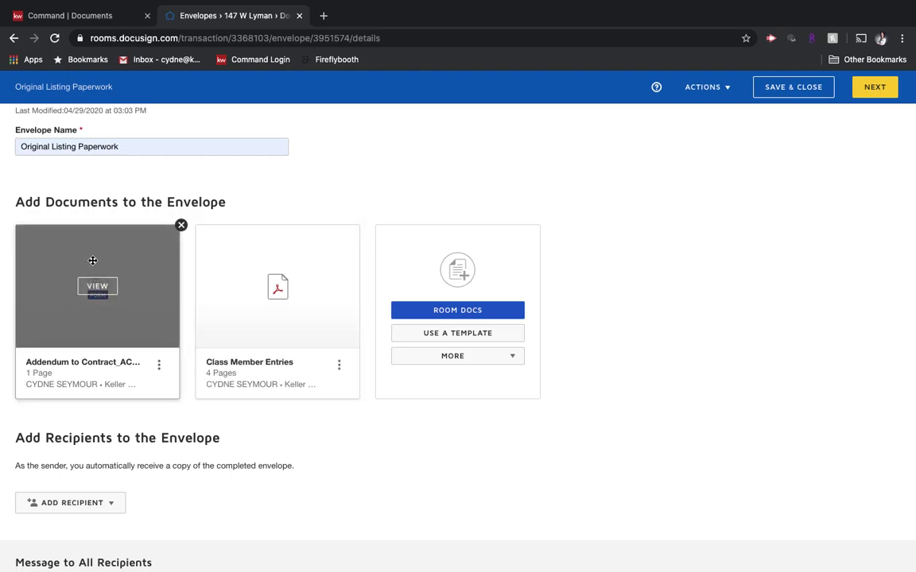
pyautogui.click(92, 260)
pyautogui.moveTo(93, 260); pyautogui.dragTo(282, 263)
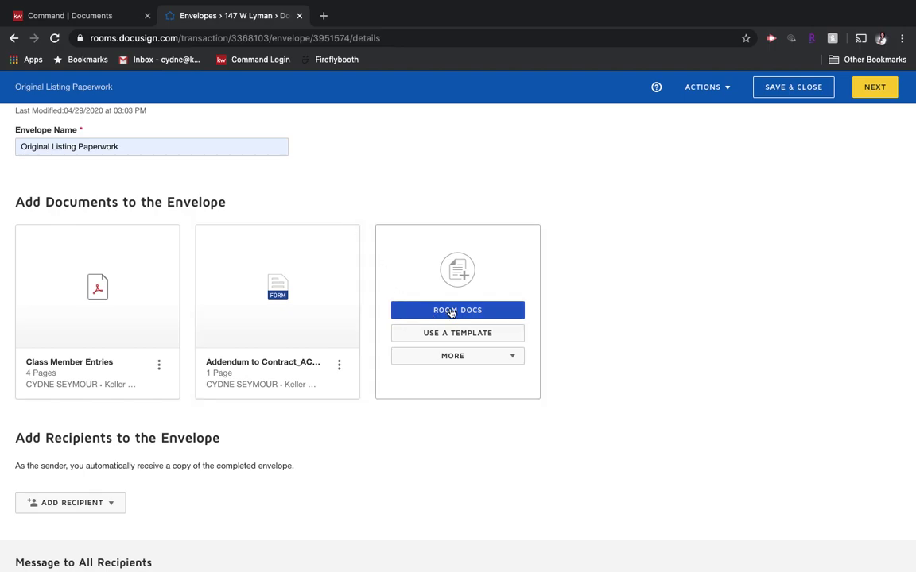
# Select the pre-tagged Seller One role as a recipient and assign the available contact with the personal Gmail account carrying the room owner's name.
pyautogui.scroll(-1, 389, 453)
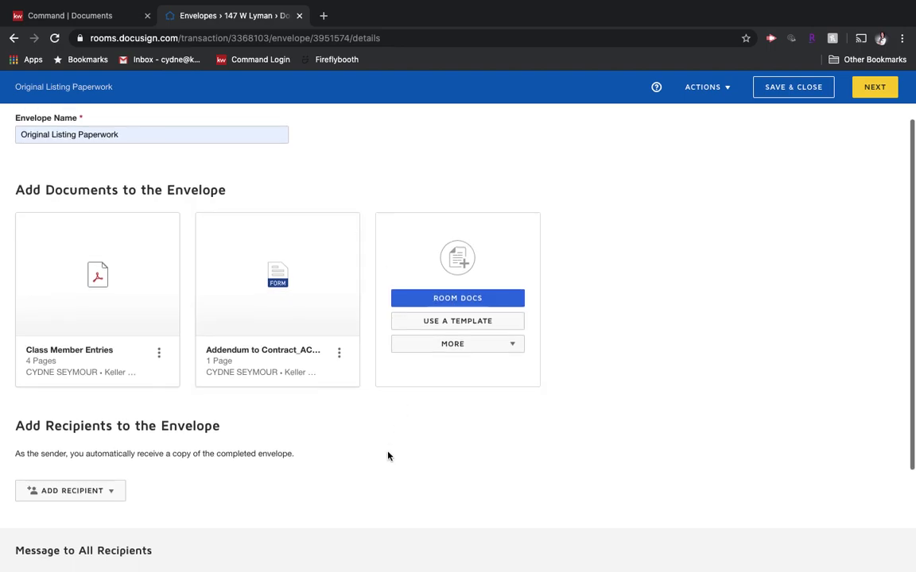
pyautogui.scroll(-3, 388, 452)
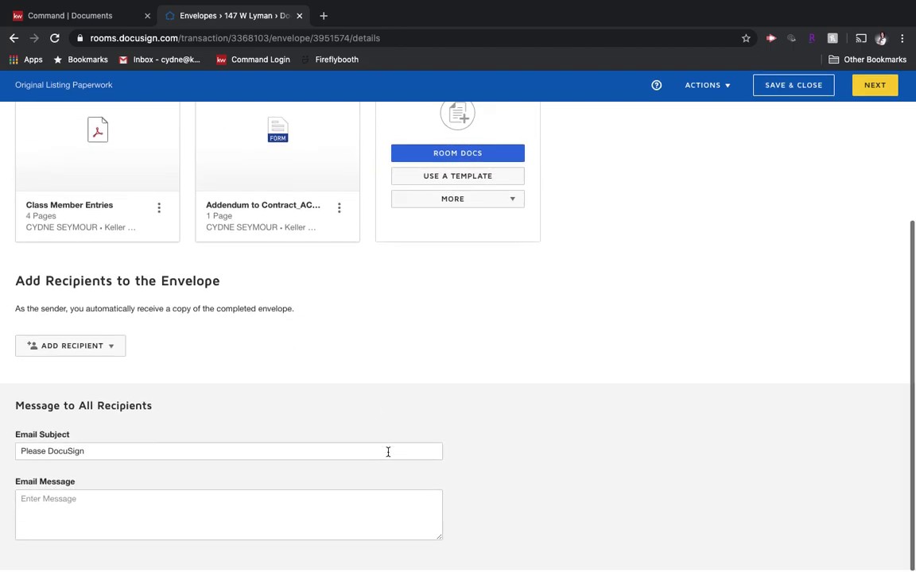
pyautogui.click(113, 352)
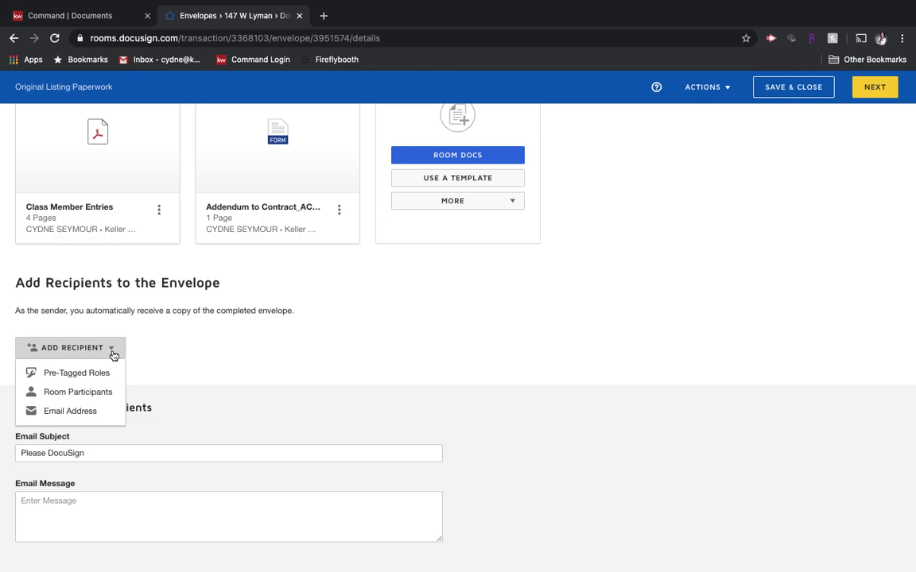
pyautogui.click(89, 373)
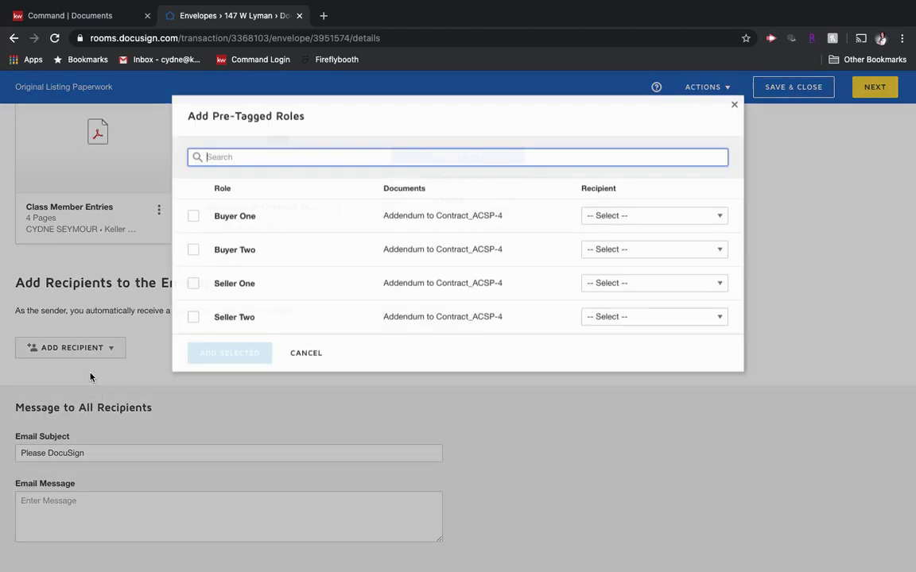
pyautogui.click(193, 282)
pyautogui.click(625, 283)
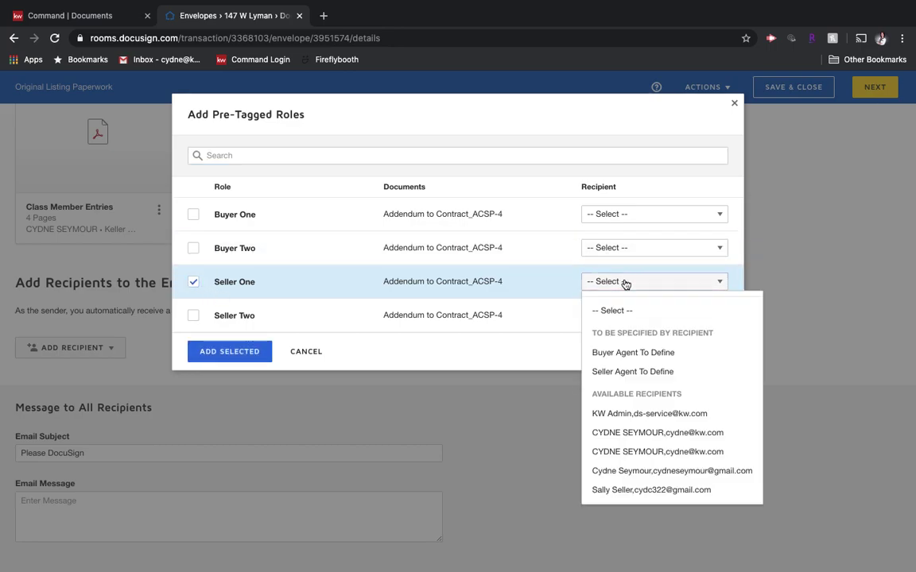
pyautogui.click(640, 472)
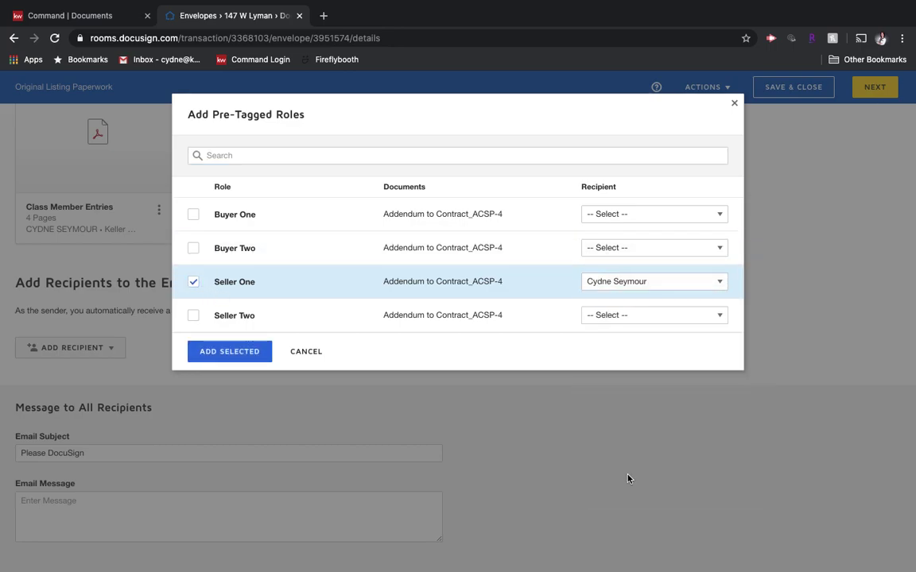
# Select the Seller Two role, assign the last available contact to it, and add both seller roles to the envelope.
pyautogui.click(193, 316)
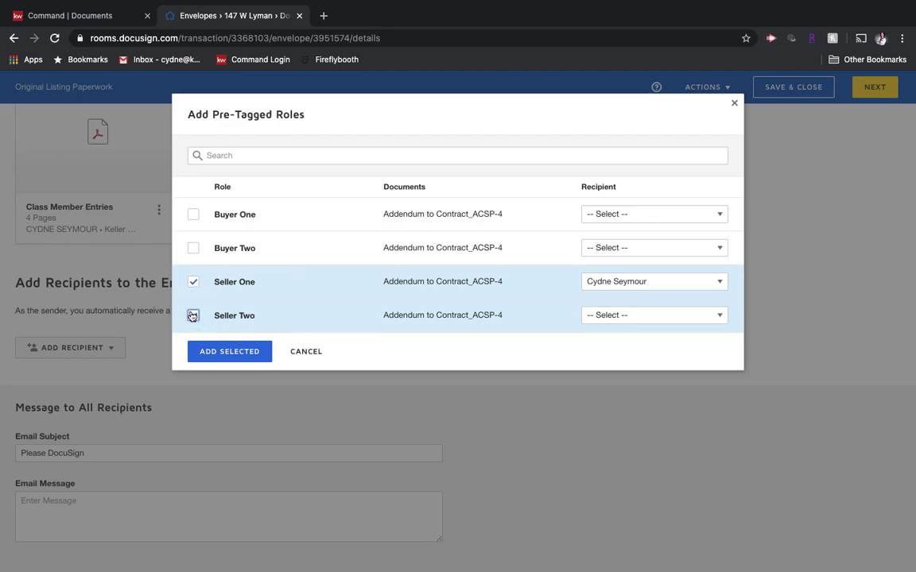
pyautogui.click(669, 316)
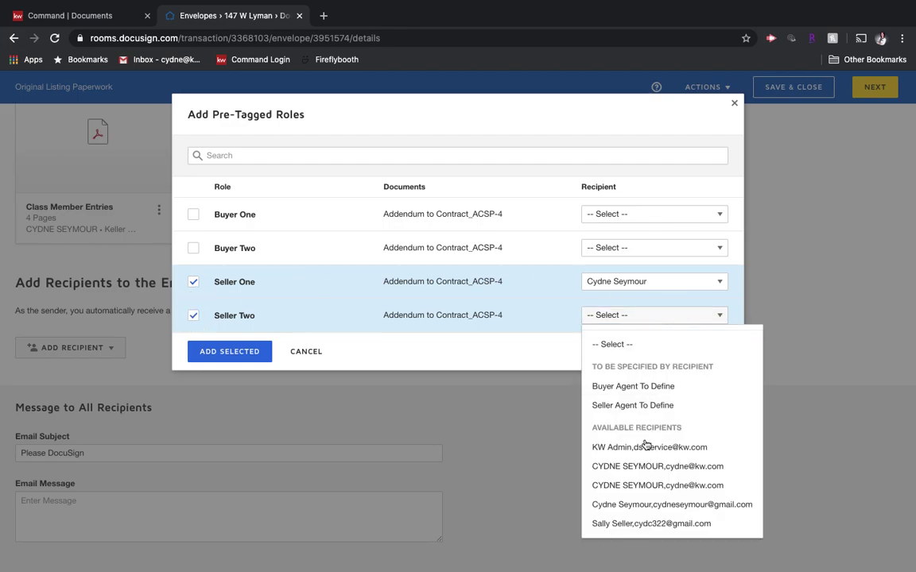
pyautogui.click(640, 523)
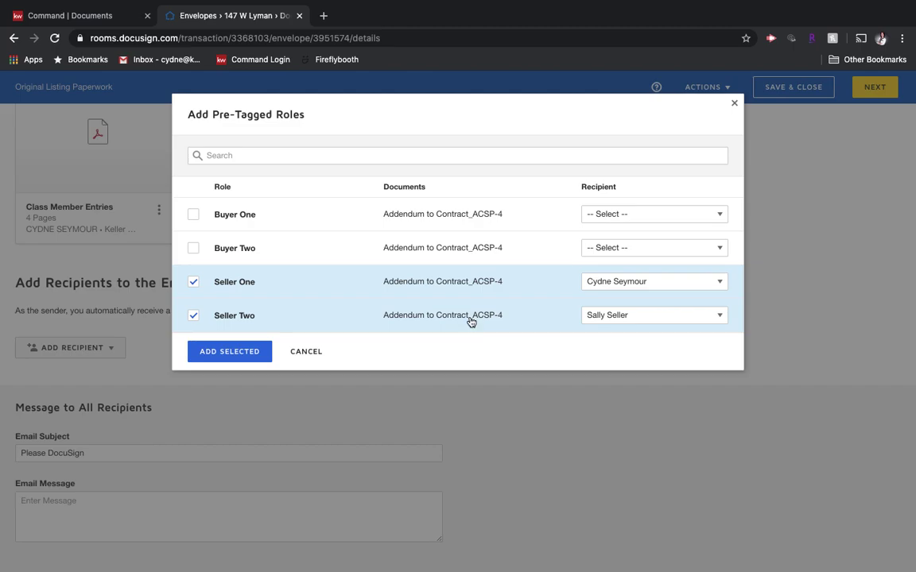
pyautogui.click(240, 351)
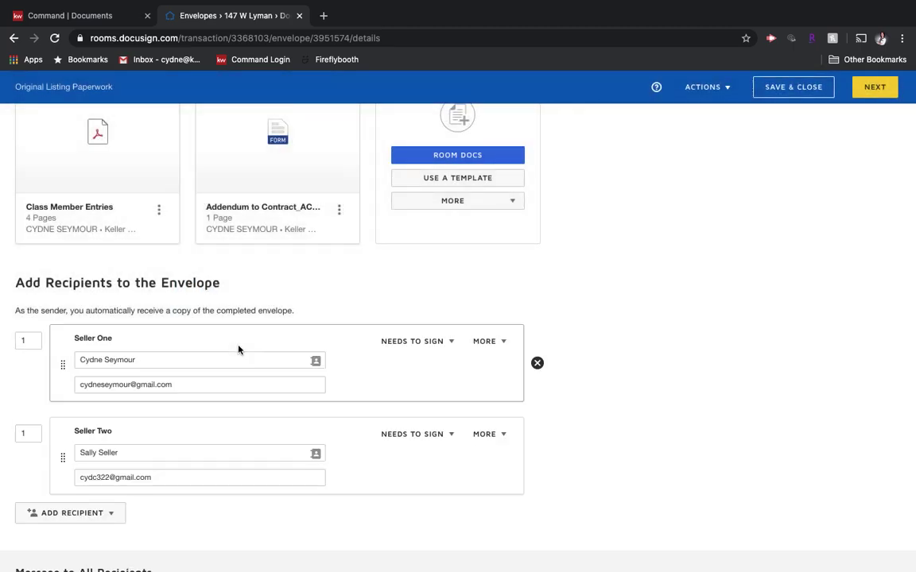
# Set the signing order of the Seller Two recipient to 2.
pyautogui.scroll(-2, 238, 350)
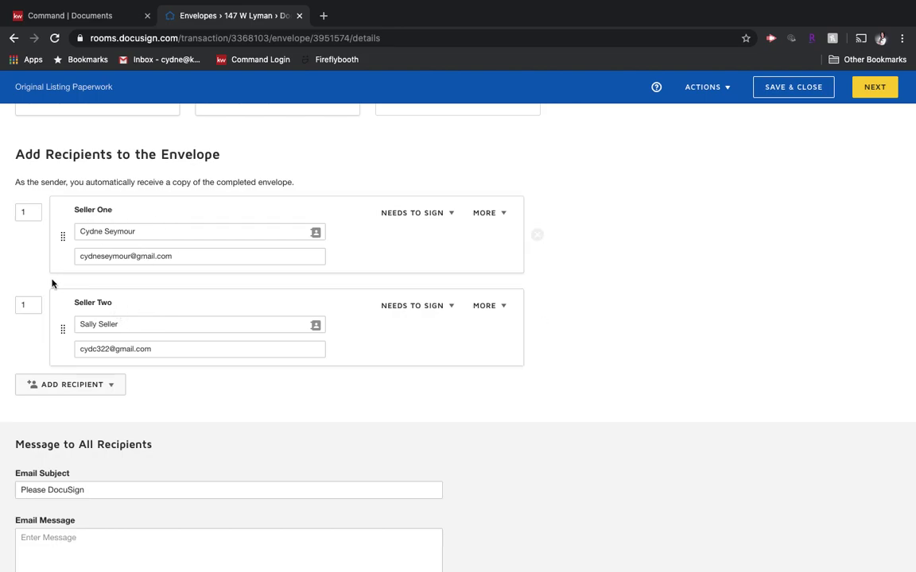
pyautogui.click(30, 304)
pyautogui.press('BackSpace')
pyautogui.write('2')
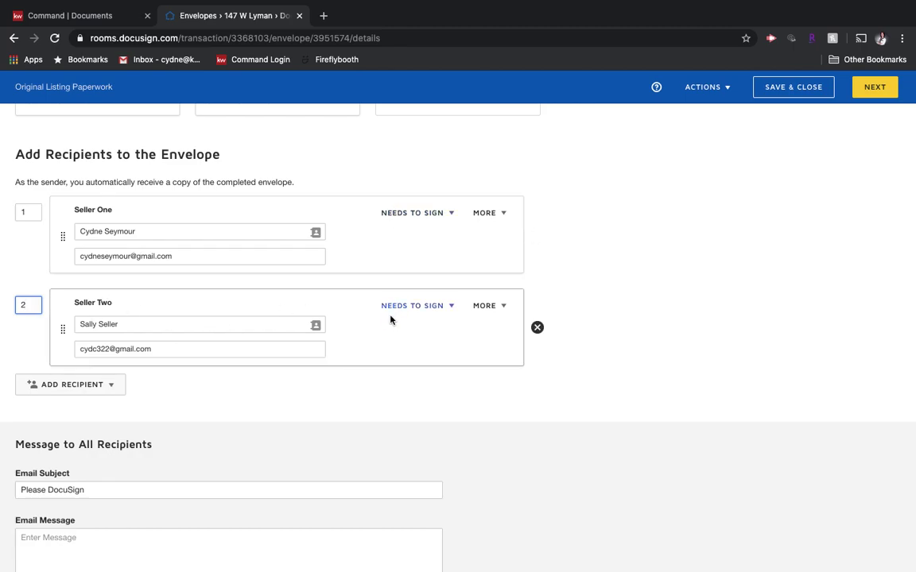
pyautogui.click(454, 308)
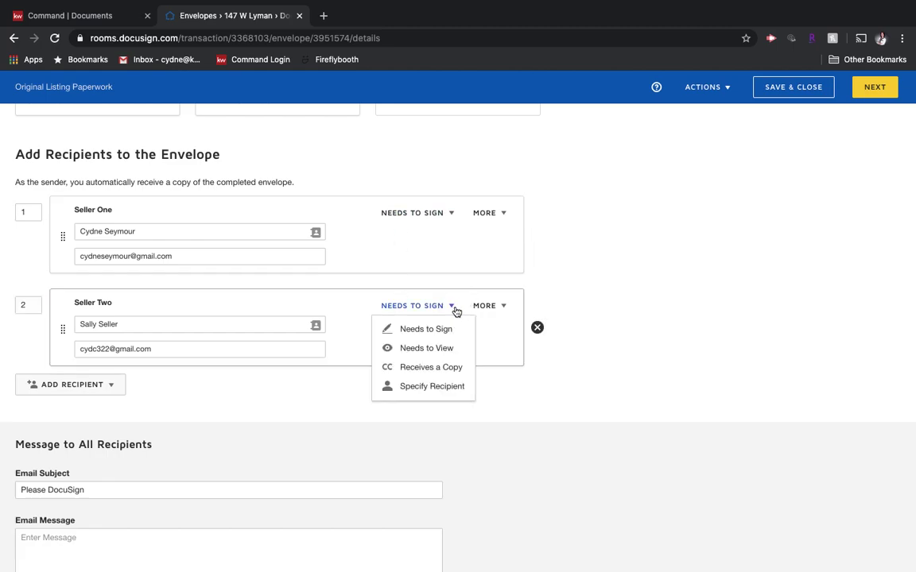
pyautogui.click(454, 307)
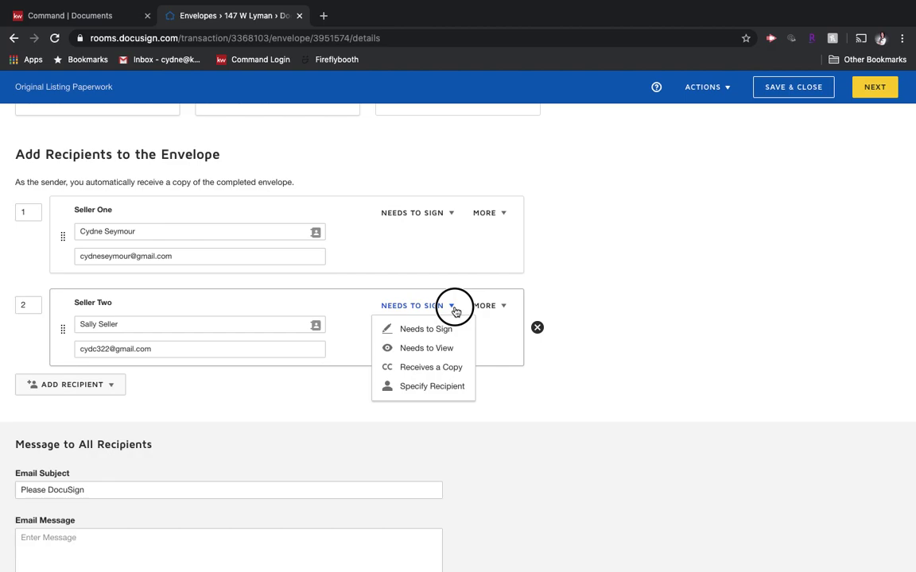
pyautogui.click(500, 310)
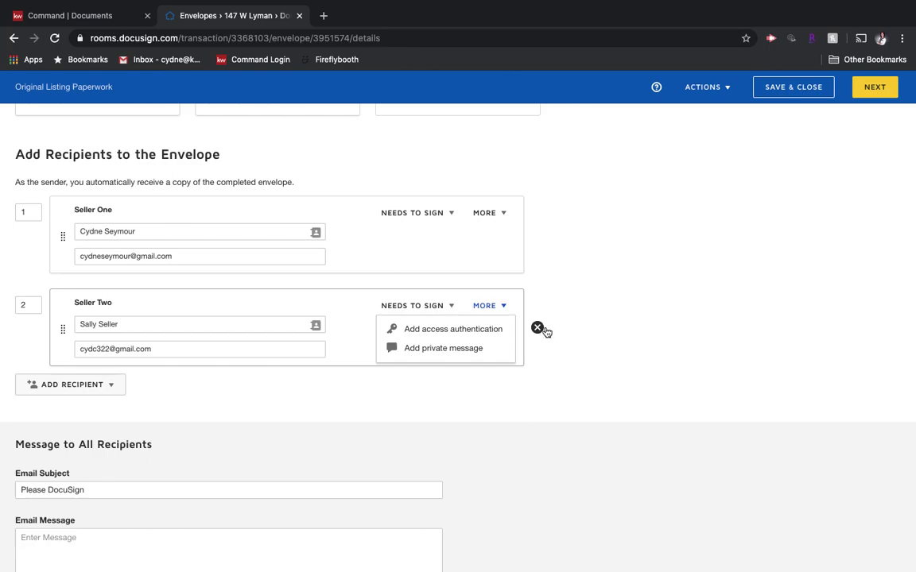
pyautogui.click(480, 412)
# Set the email subject to "Original Listing Docs" and the message to "Test message", and continue to field placement.
pyautogui.scroll(-1, 480, 411)
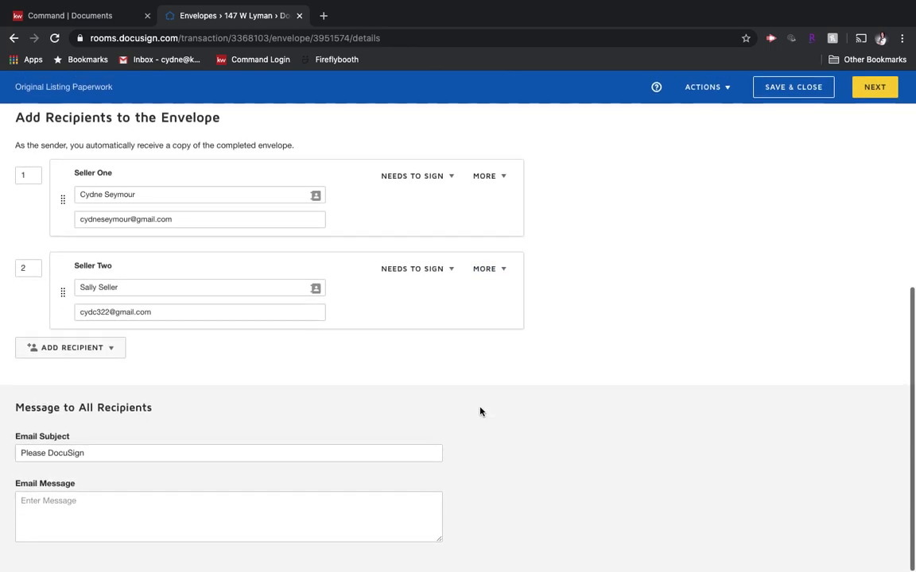
pyautogui.tripleClick(231, 457)
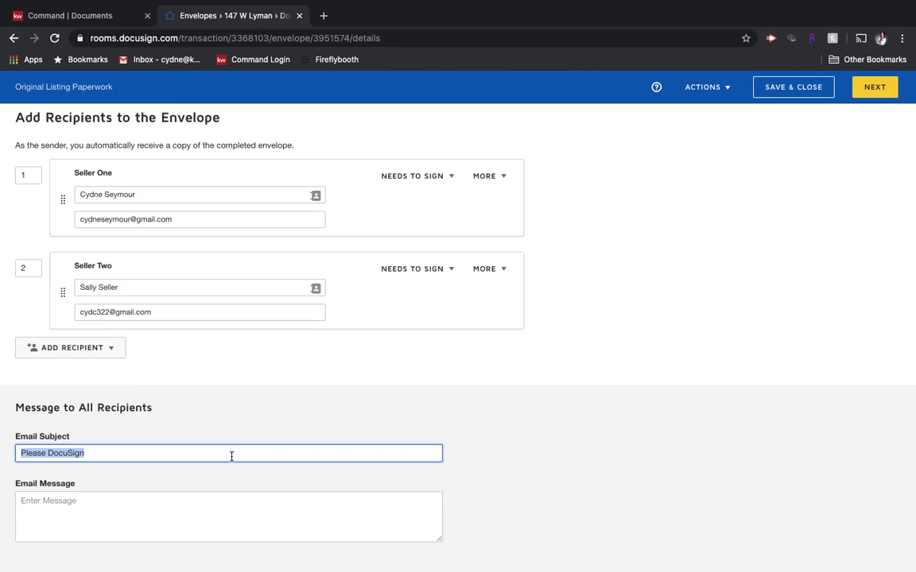
pyautogui.write('Original Listing Do')
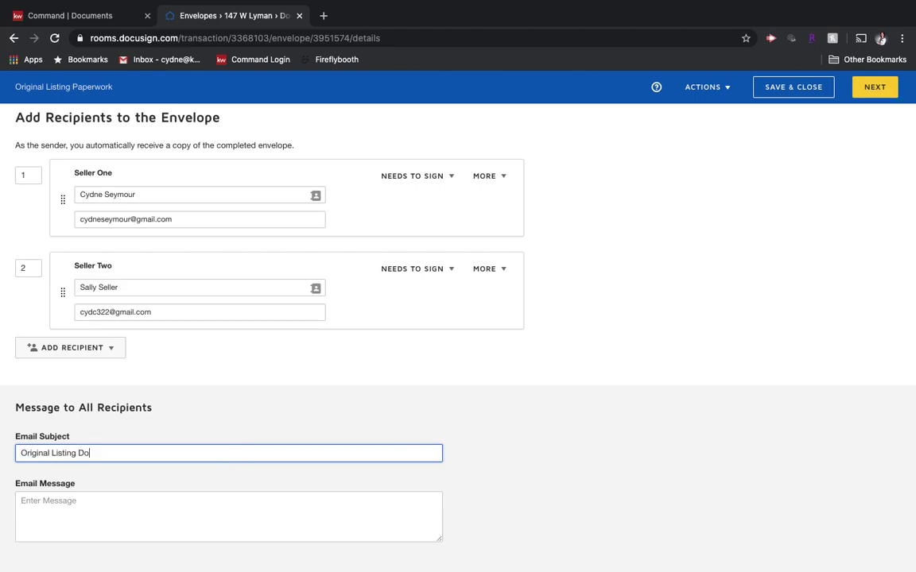
pyautogui.write('cs')
pyautogui.press('Tab')
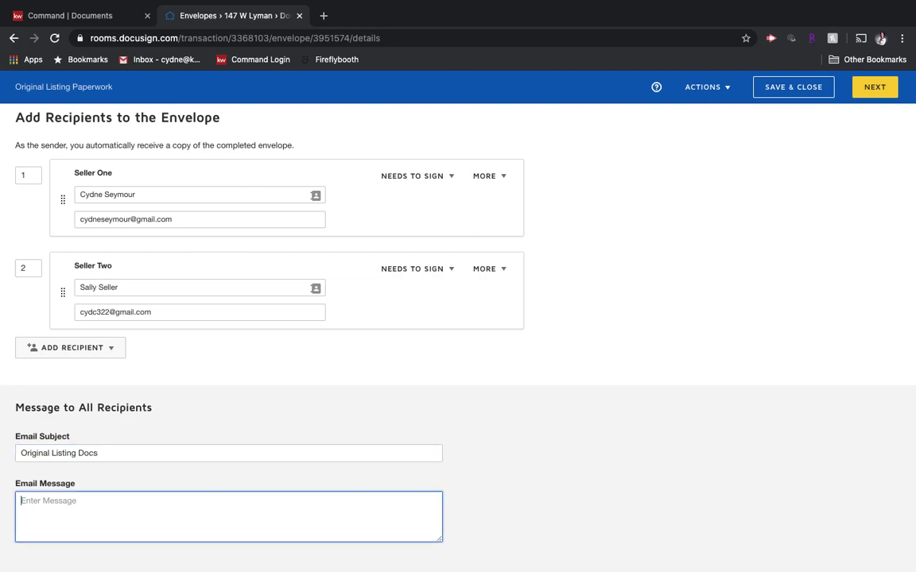
pyautogui.write('Test message')
pyautogui.click(887, 96)
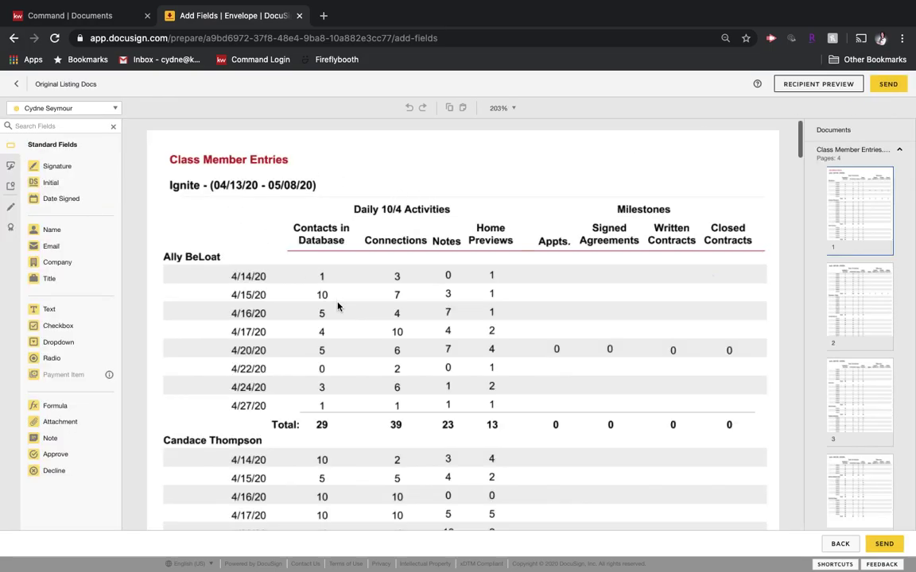
# Place a signature field for the first seller in the blank area near the end of page 4 of Class Member Entries.pdf.
pyautogui.scroll(-3, 337, 302)
pyautogui.scroll(-15, 337, 298)
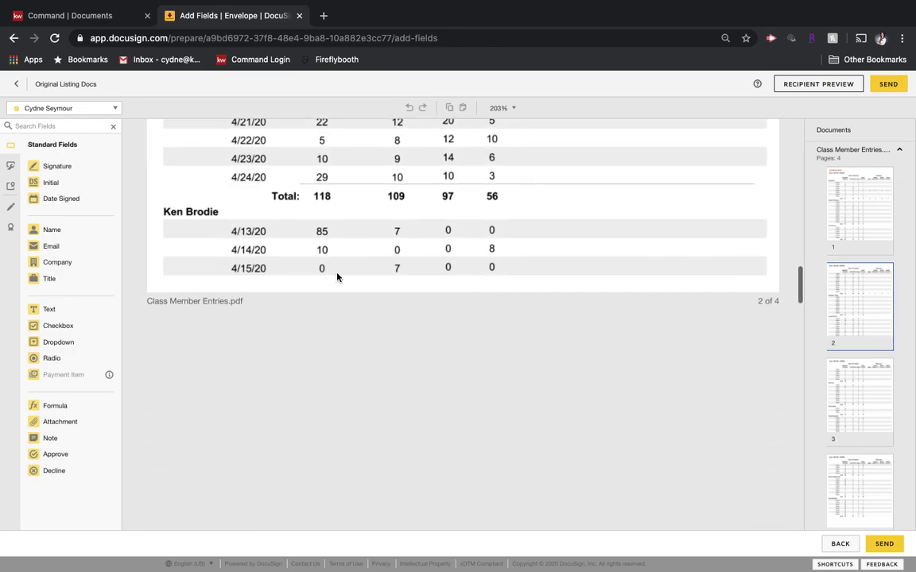
pyautogui.scroll(-20, 337, 275)
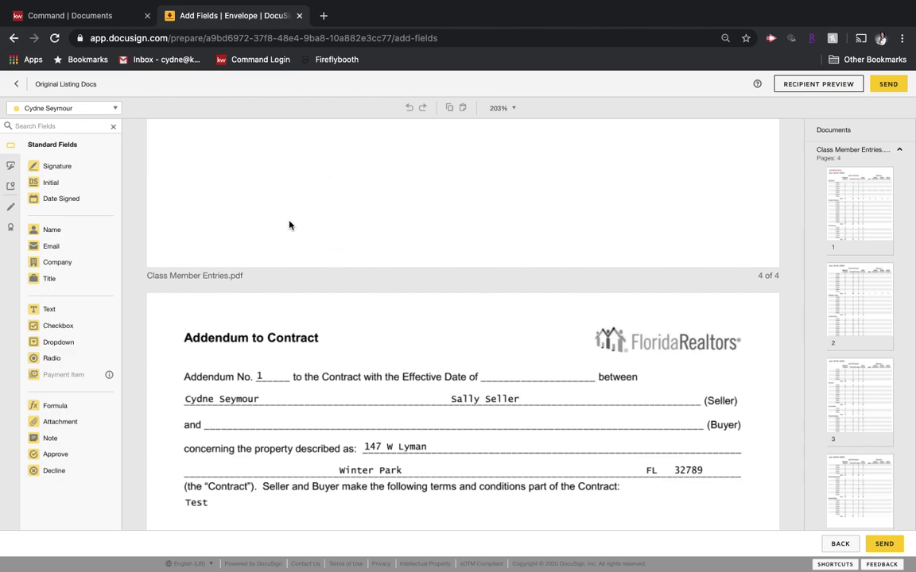
pyautogui.click(46, 169)
pyautogui.moveTo(46, 170); pyautogui.dragTo(197, 200)
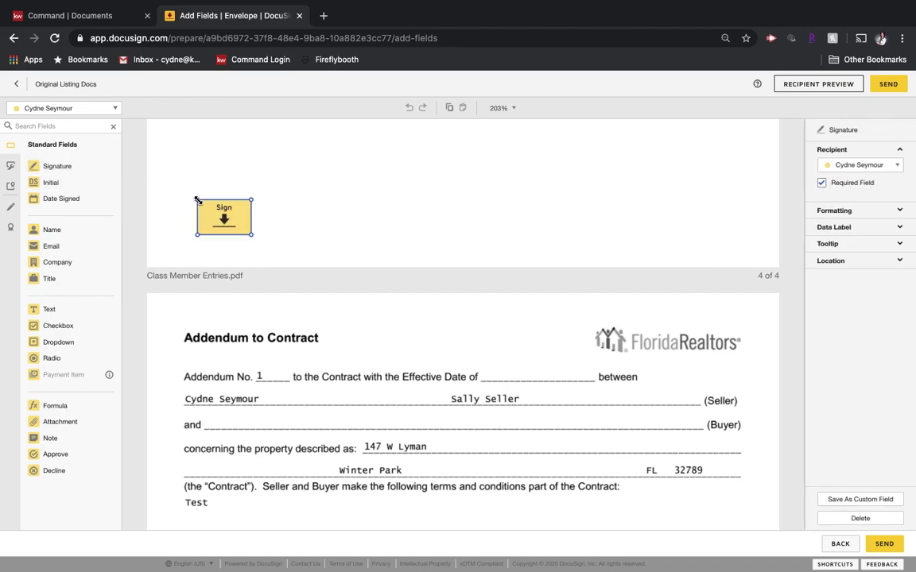
# Place a signature field for the second seller beside the first seller's field on page 4 of Class Member Entries.pdf.
pyautogui.click(49, 110)
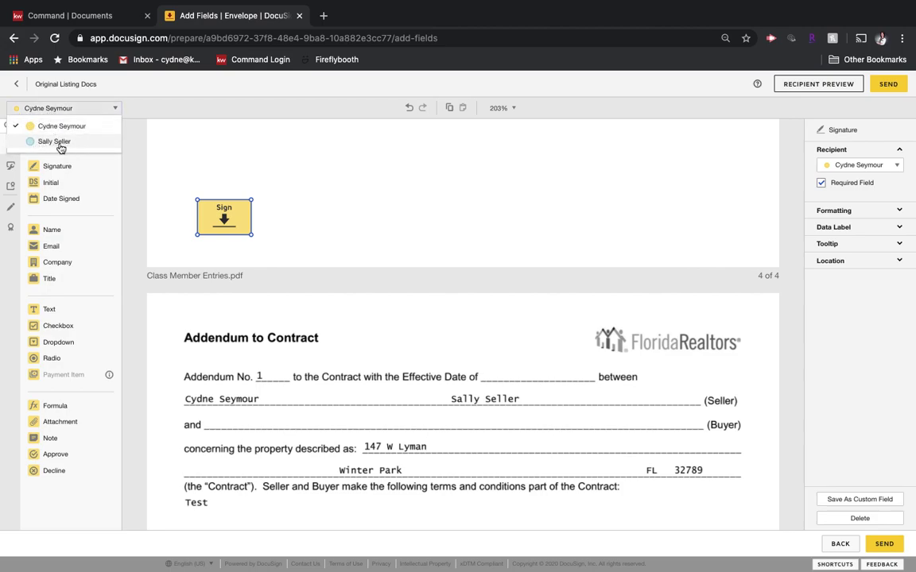
pyautogui.click(59, 143)
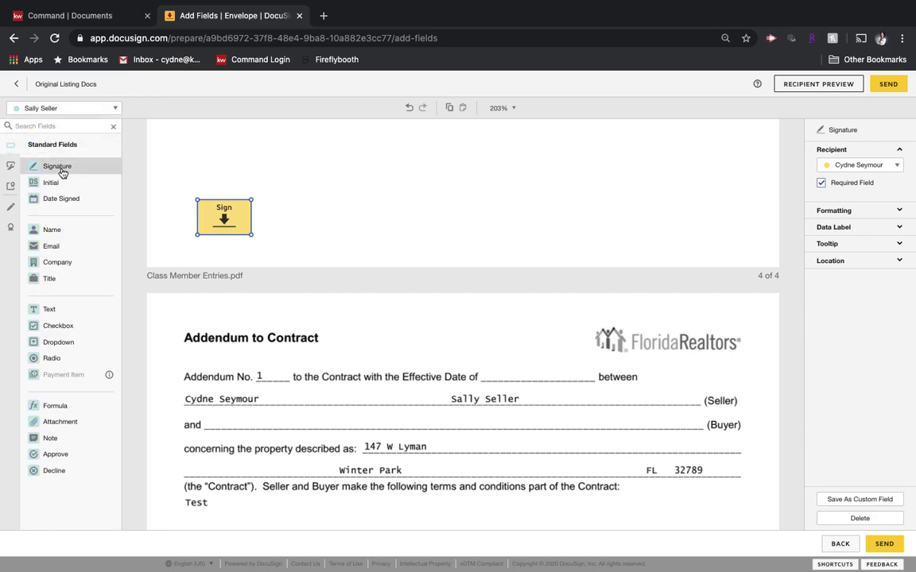
pyautogui.click(62, 172)
pyautogui.moveTo(62, 172)
pyautogui.mouseDown()
pyautogui.moveTo(251, 210)
pyautogui.moveTo(281, 202)
pyautogui.mouseUp()
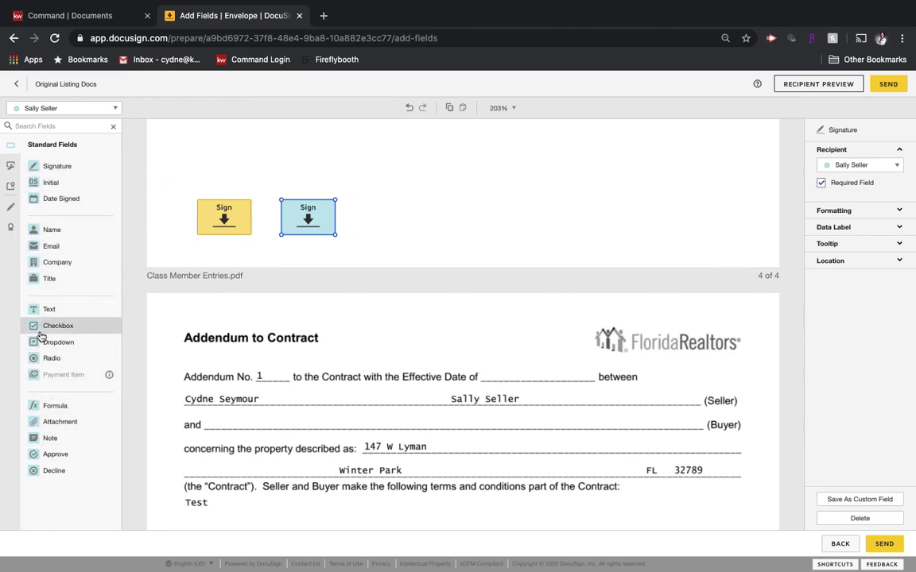
# Check the seller signature and date fields on Addendum to Contract_ACSP-4.pdf and send the envelope.
pyautogui.scroll(-3, 437, 350)
pyautogui.scroll(-10, 436, 350)
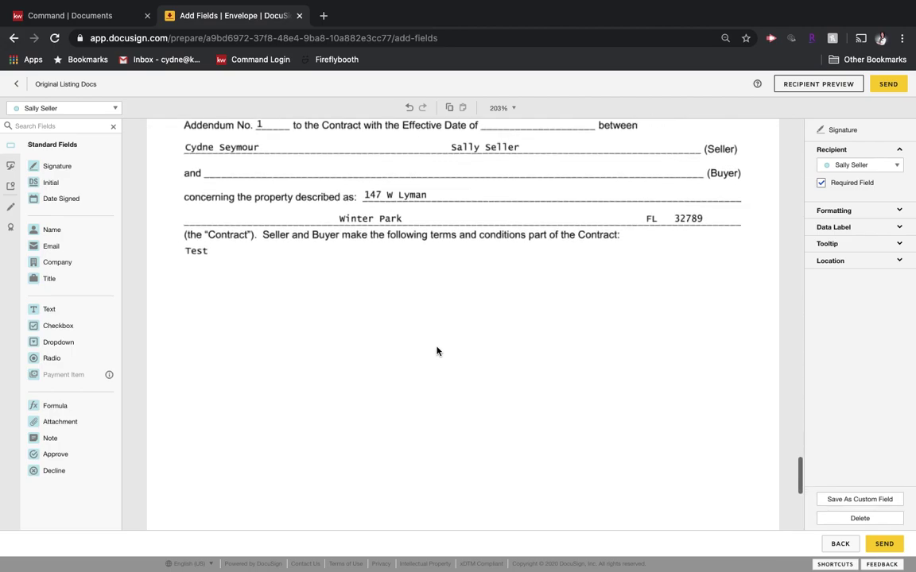
pyautogui.scroll(-5, 437, 348)
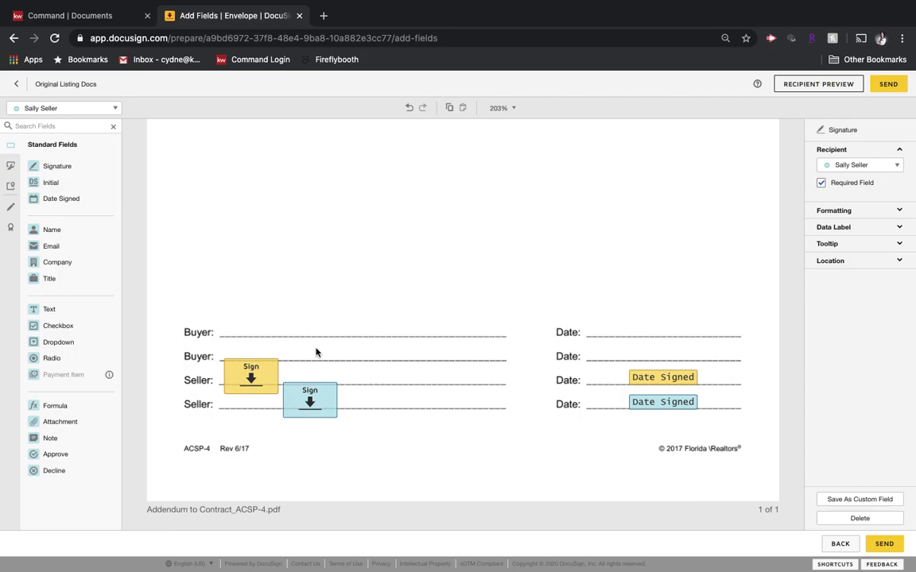
pyautogui.scroll(15, 316, 352)
pyautogui.scroll(-5, 337, 403)
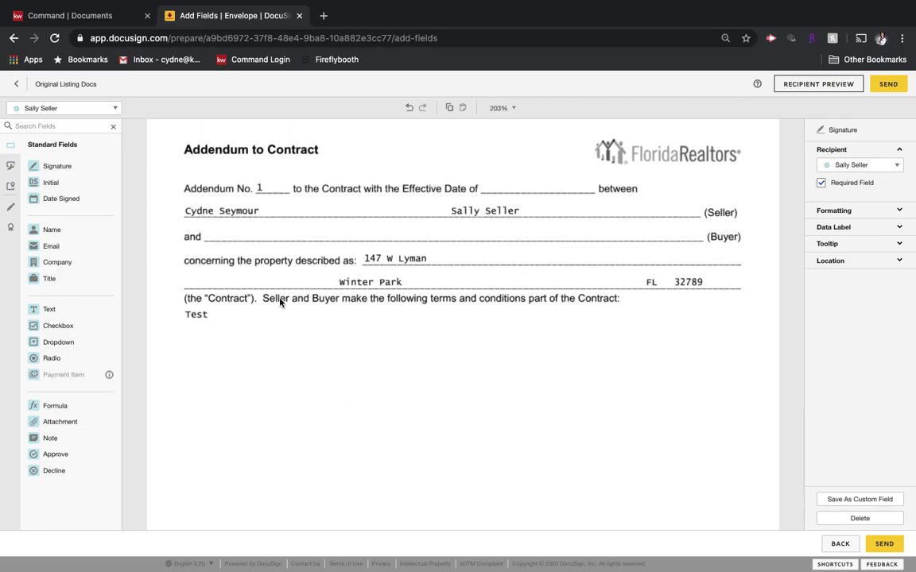
pyautogui.scroll(-8, 323, 329)
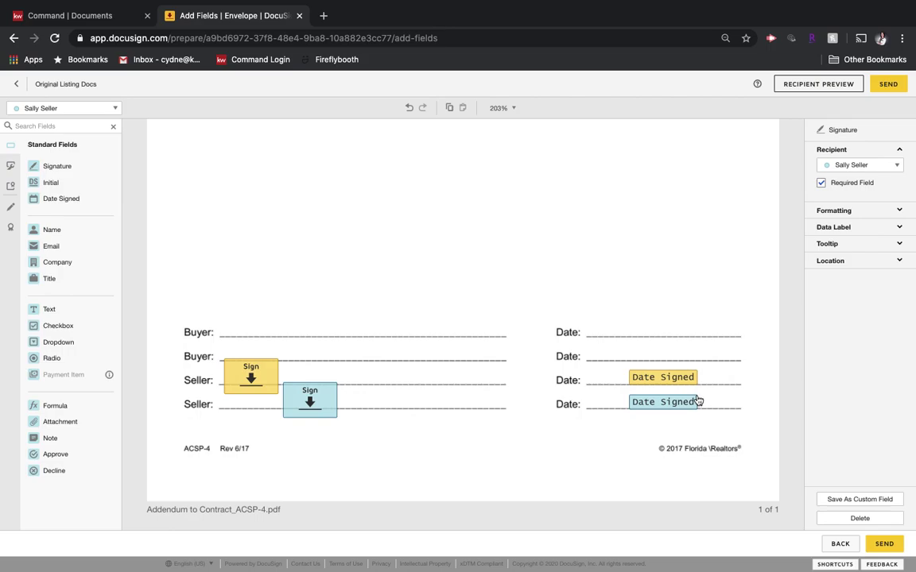
pyautogui.click(887, 83)
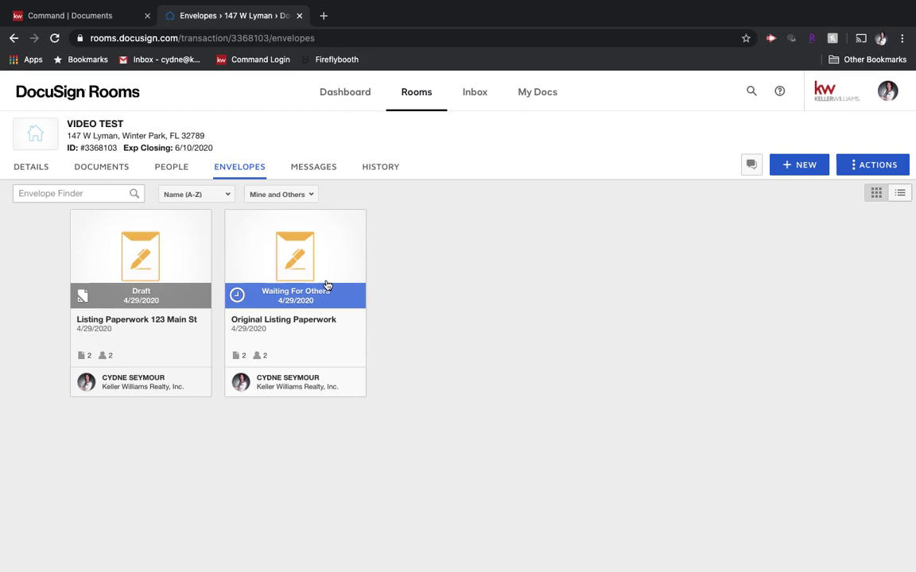
# Create another new envelope in the VIDEO TEST room and return to the room's envelope list without filling it in.
pyautogui.click(795, 166)
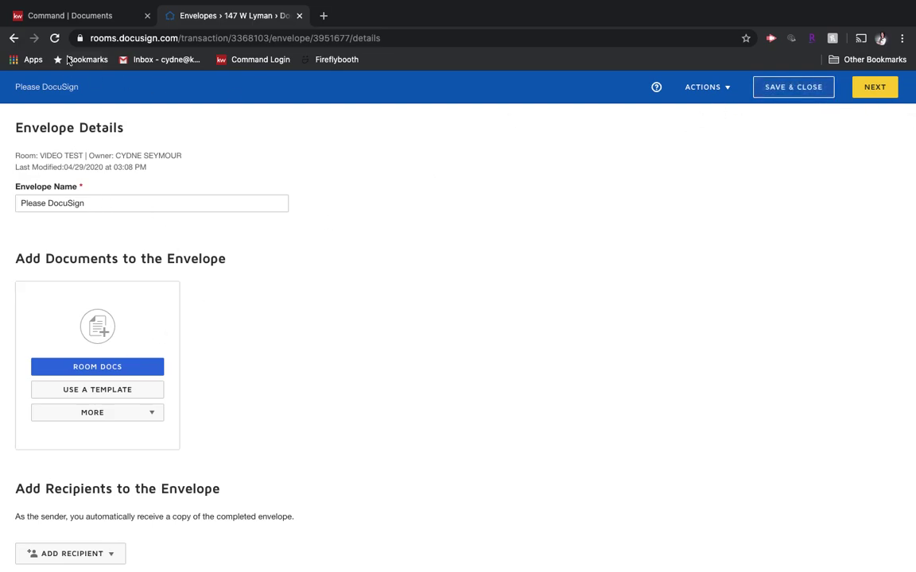
pyautogui.click(13, 38)
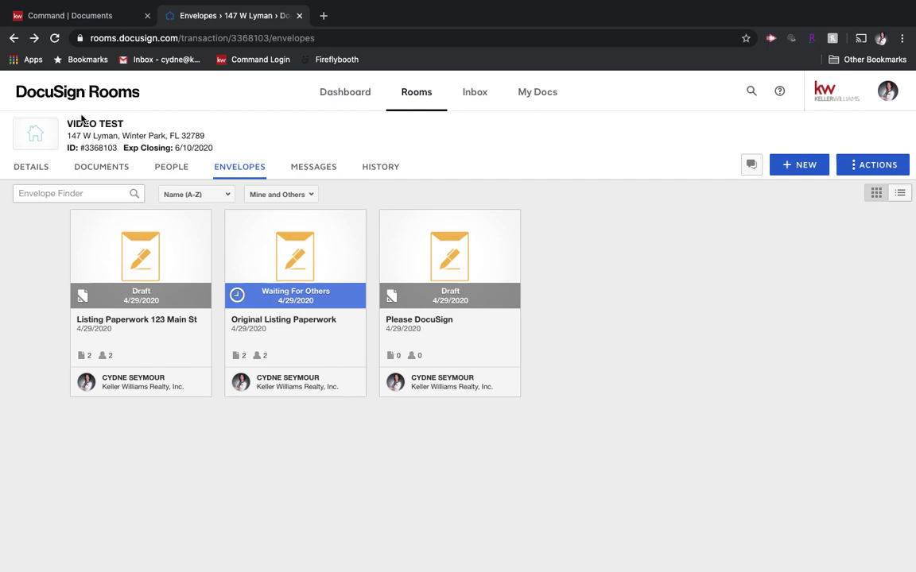
pyautogui.moveTo(528, 3)
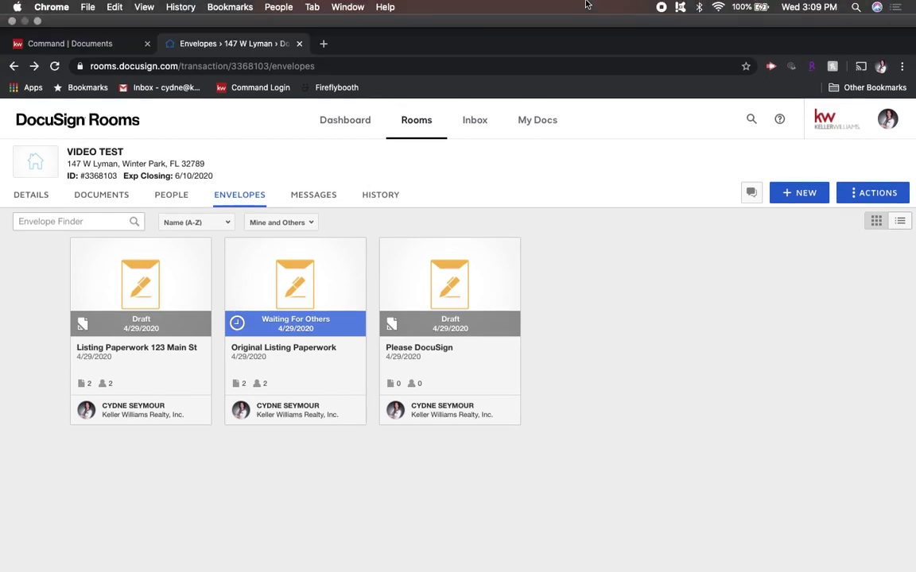